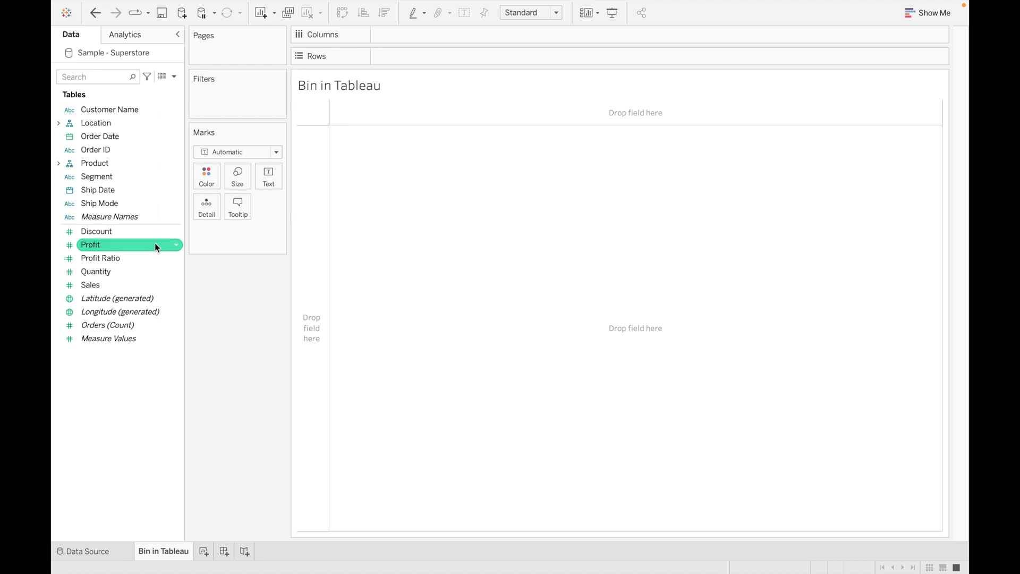
Create bins from Profit, naming the field Profit - Bin and replacing the suggested size 283 with 1000
left_click(174, 245)
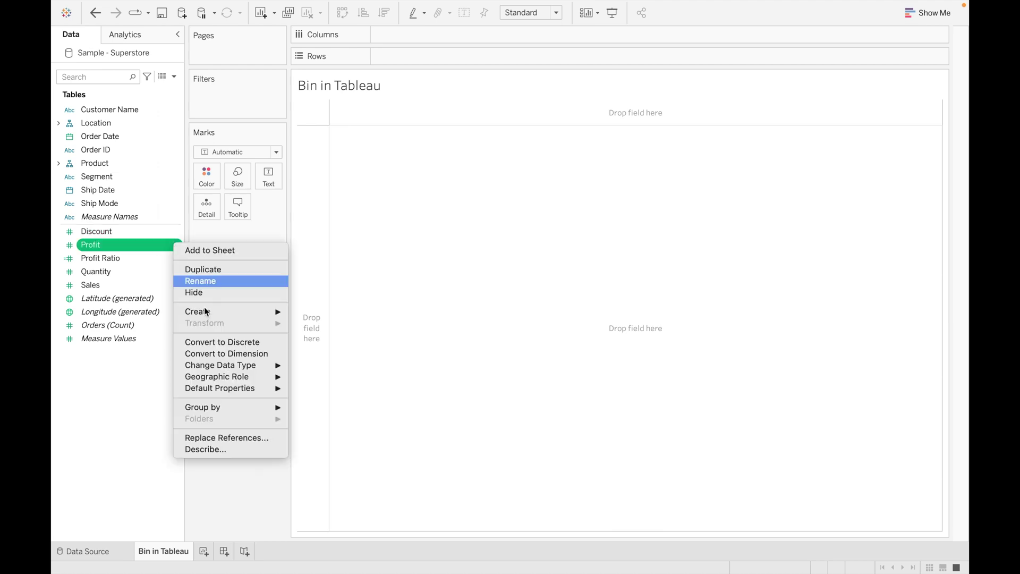
mouse_move(263, 310)
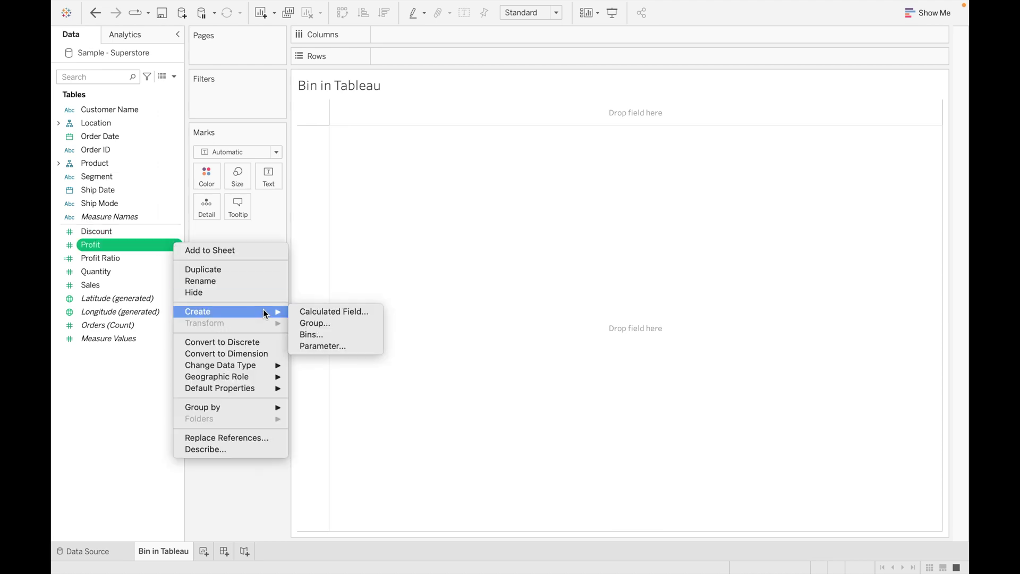
left_click(322, 333)
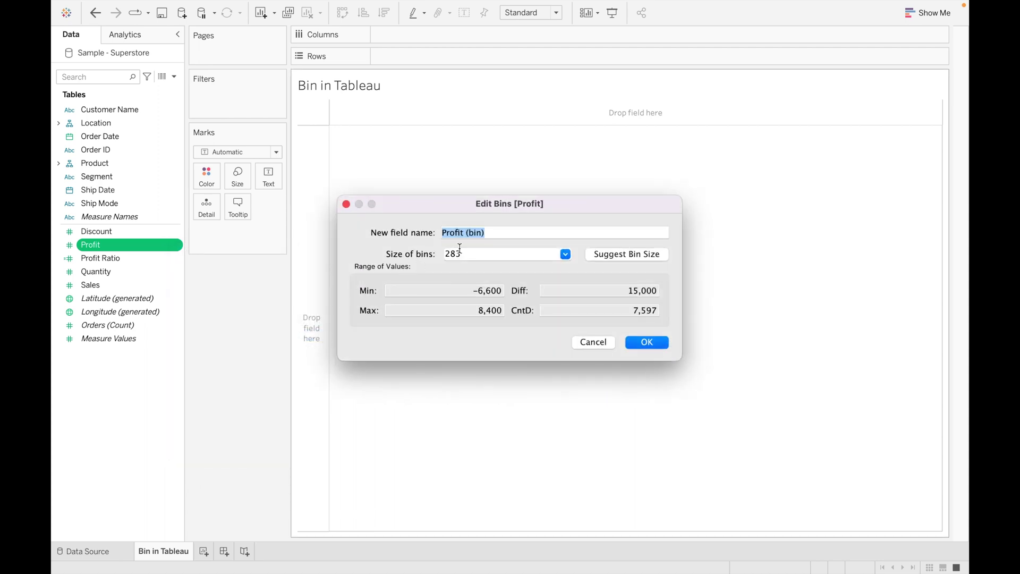
left_click(493, 235)
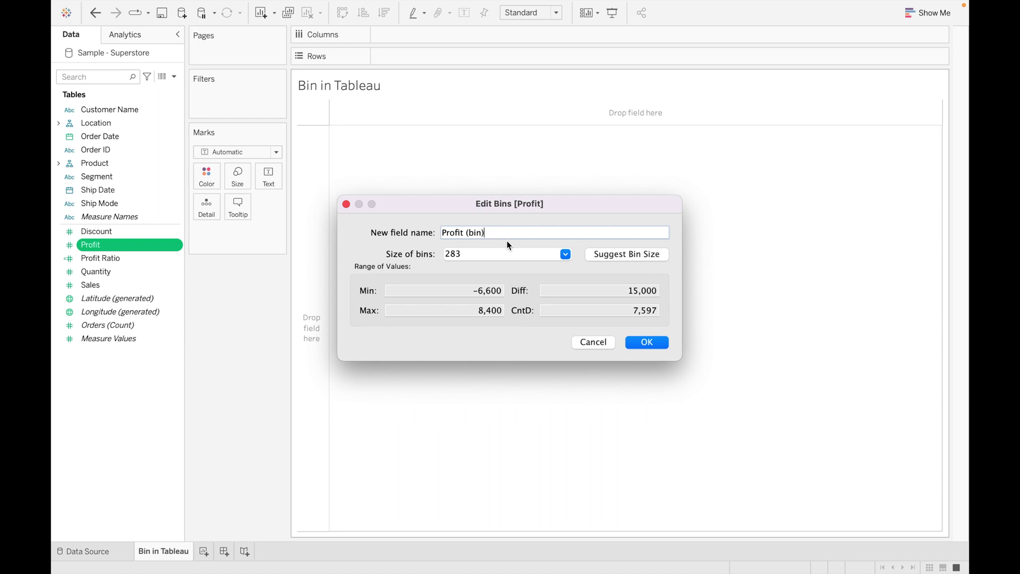
key("BackSpace")
key("BackSpace")
key("BackSpace")
key("BackSpace")
key("BackSpace")
left_click(503, 254)
key("BackSpace")
key("BackSpace")
key("BackSpace")
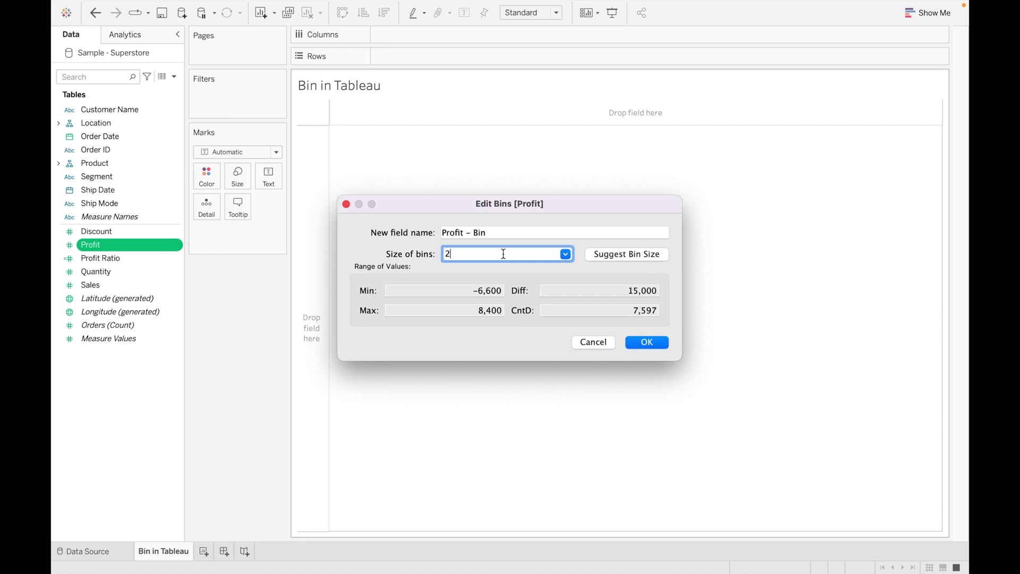
type("1000")
left_click(643, 344)
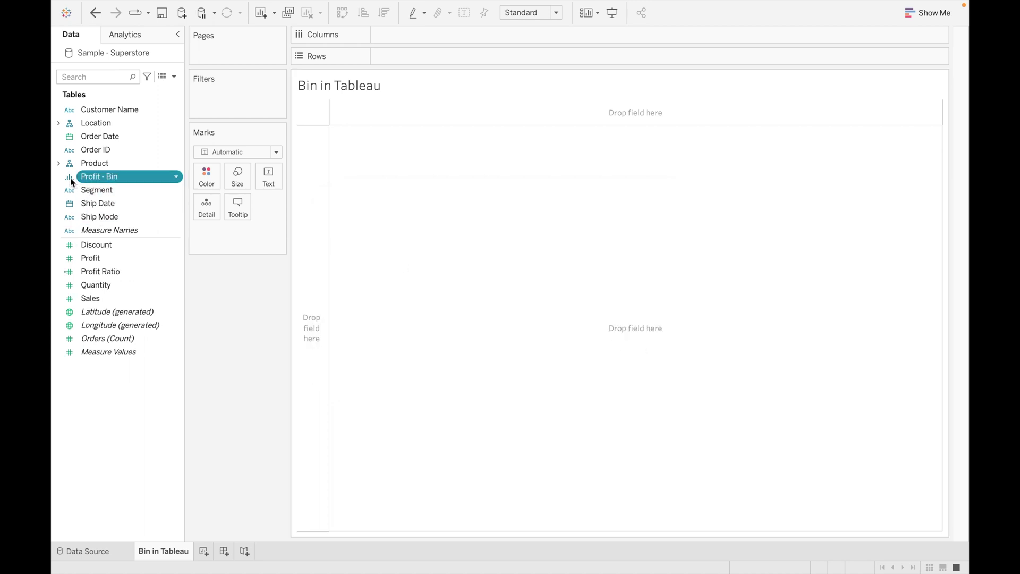
Put Profit - Bin on Rows and toggle Show Missing Values off and on to list bins -7K to 8K
double_click(104, 176)
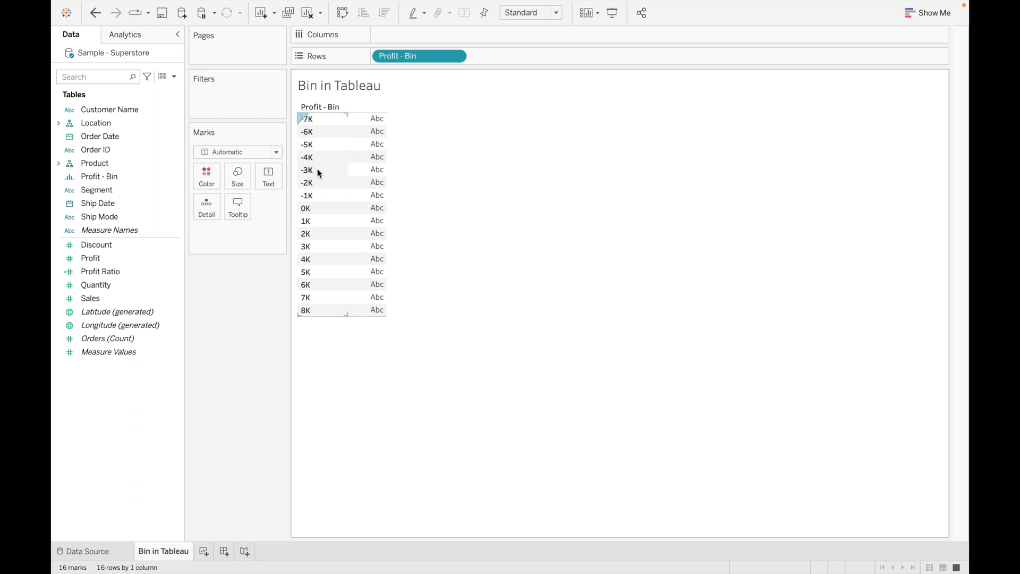
left_click(456, 58)
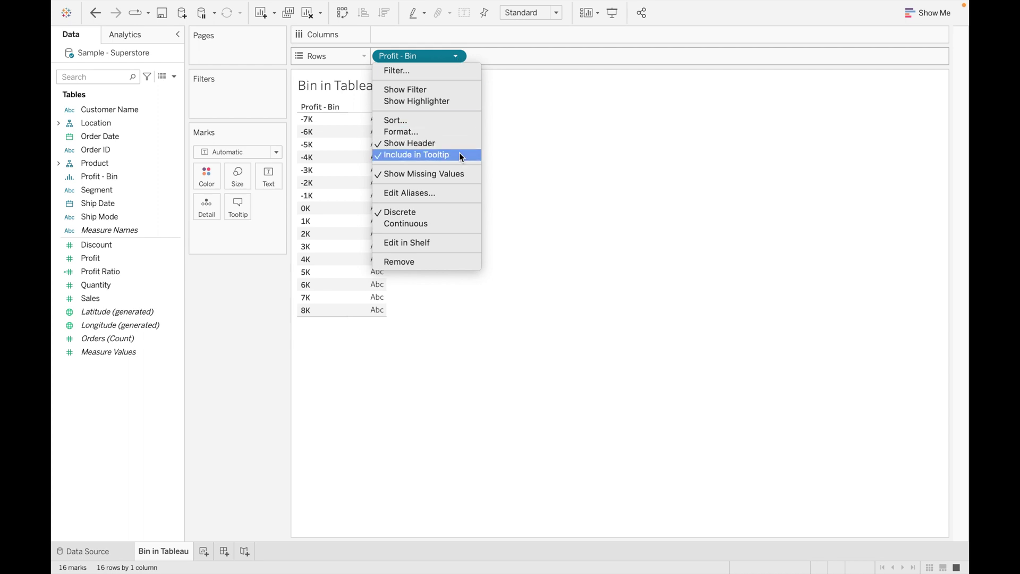
left_click(460, 173)
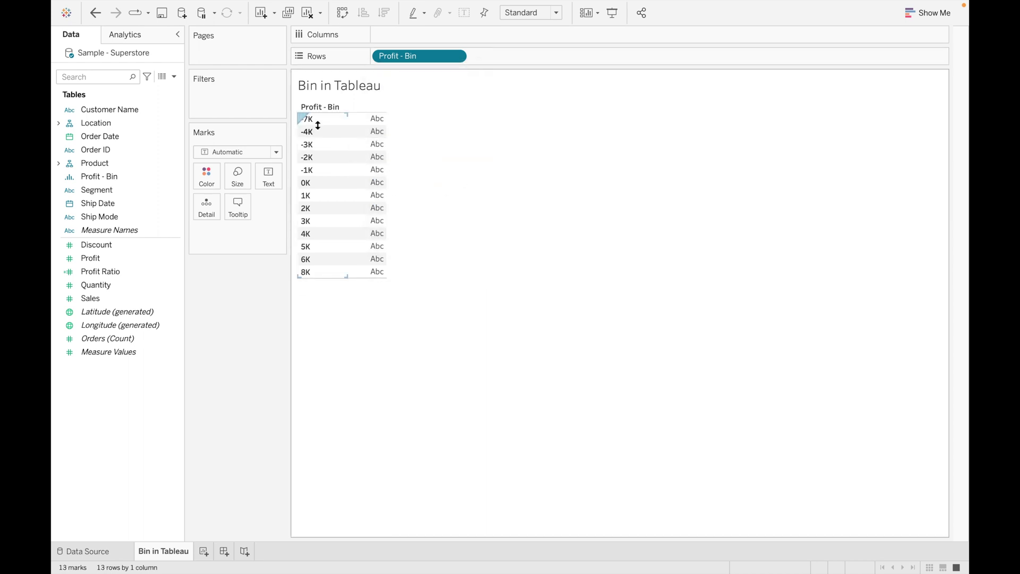
left_click(457, 58)
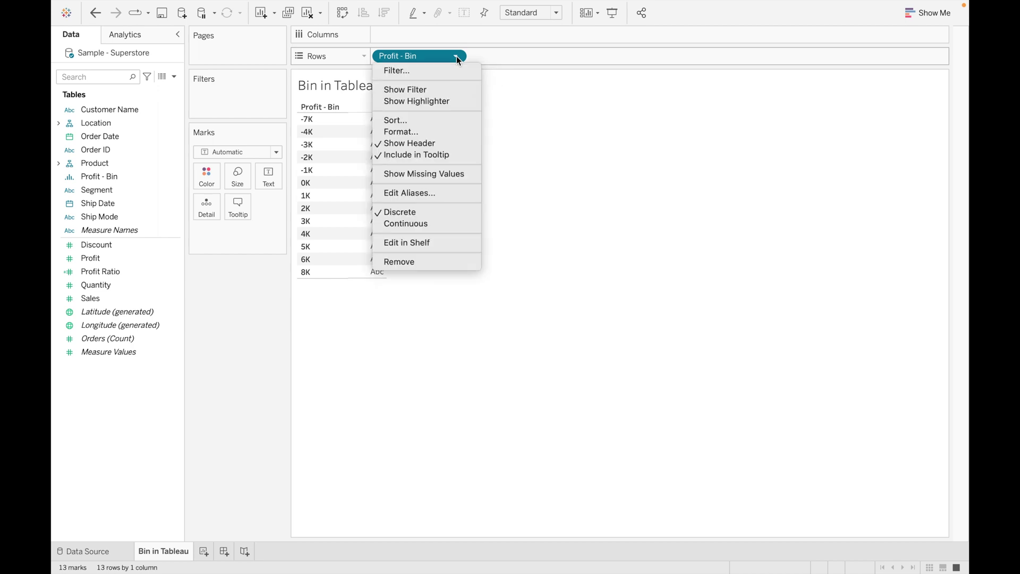
left_click(458, 171)
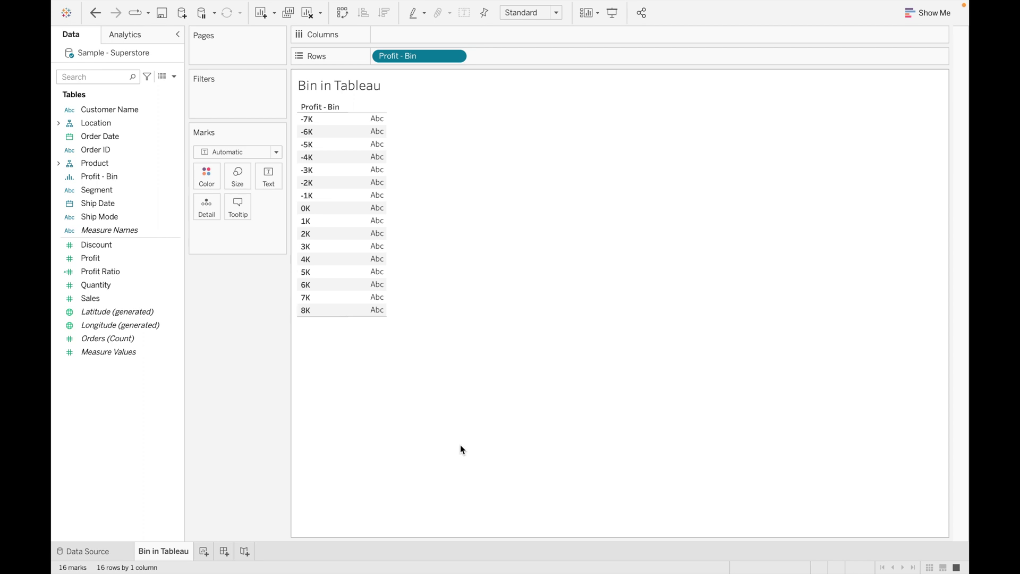
Add a new worksheet named 'Histogram using bins'
left_click(204, 551)
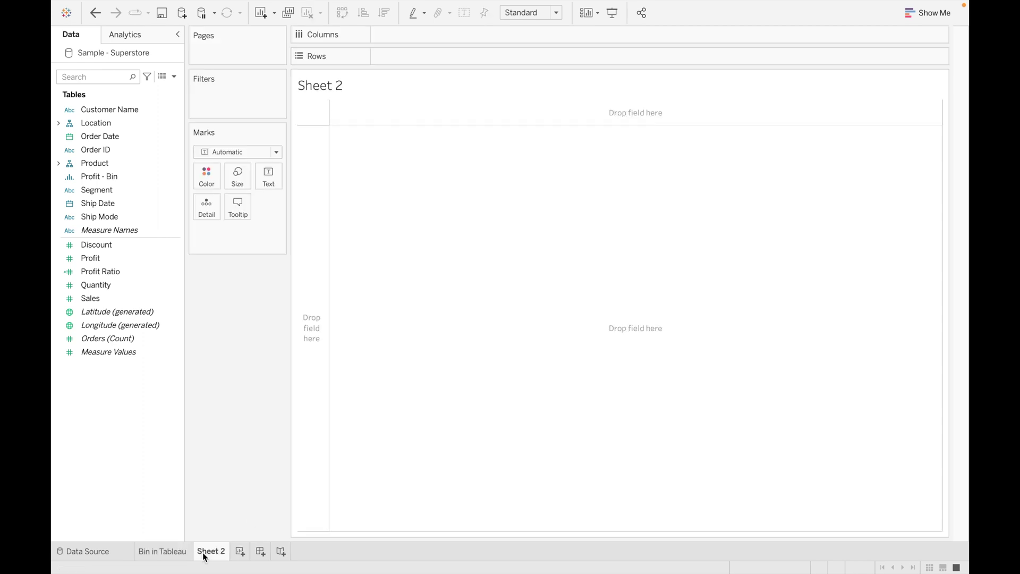
double_click(204, 553)
type("Histogram")
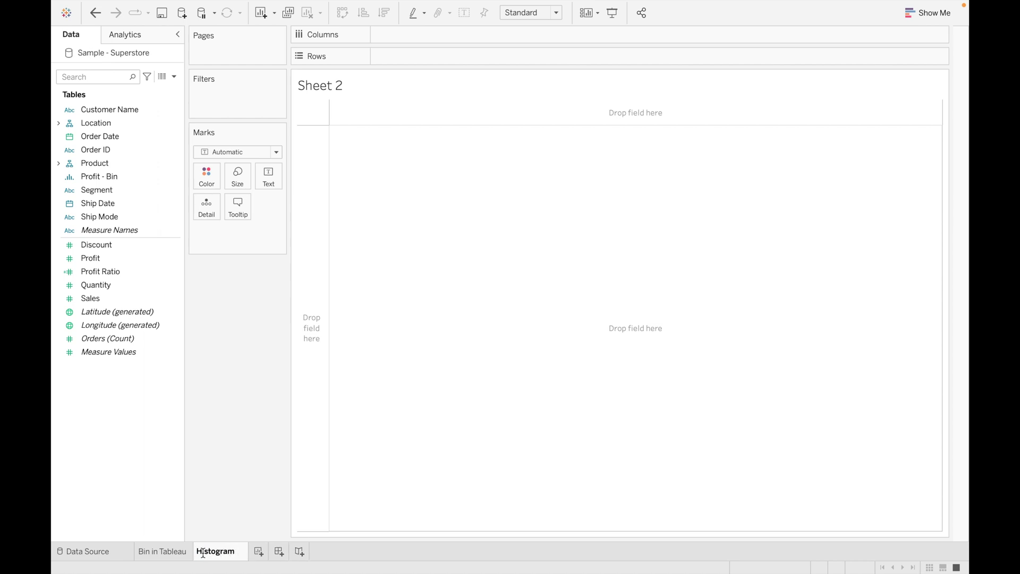
type(" using bin")
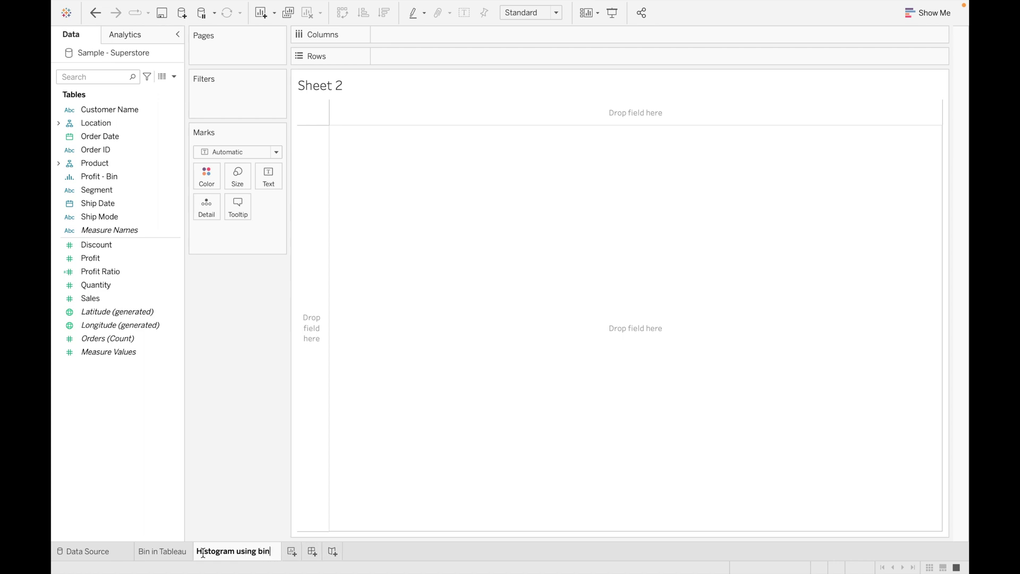
type("s")
key("Return")
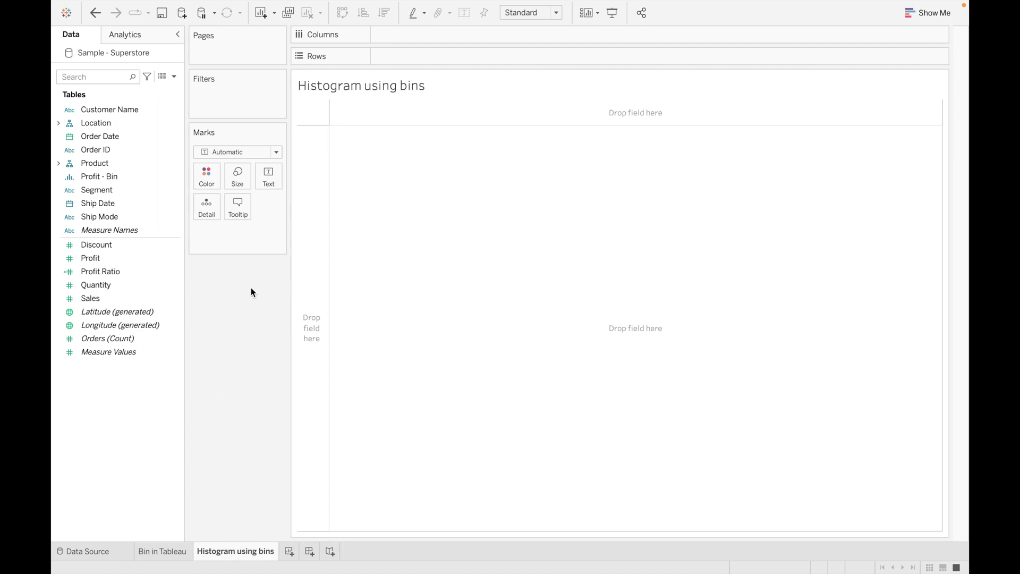
Chart Count of Profit as vertical bars along a continuous Profit - Bin axis
double_click(127, 177)
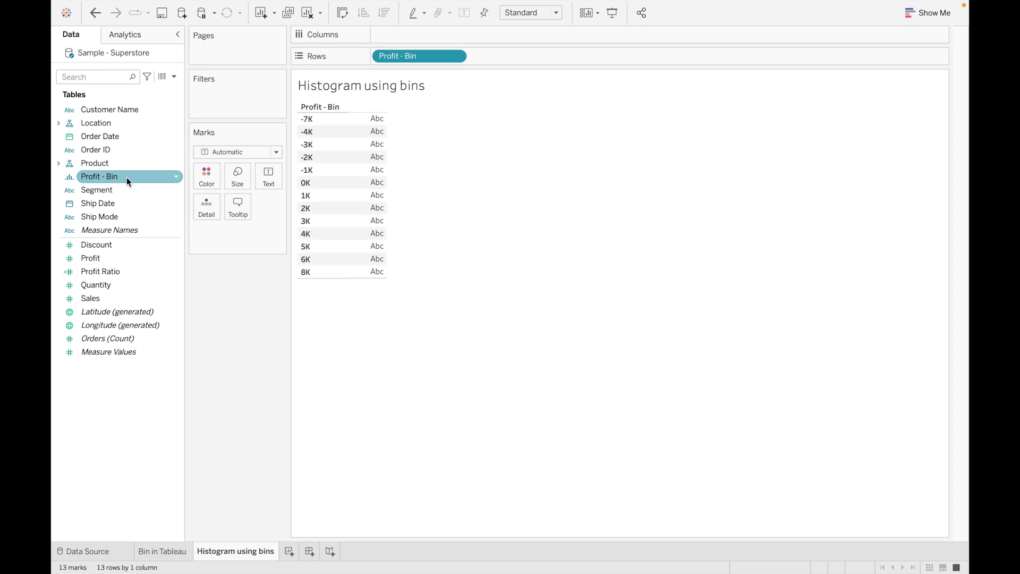
left_click(456, 56)
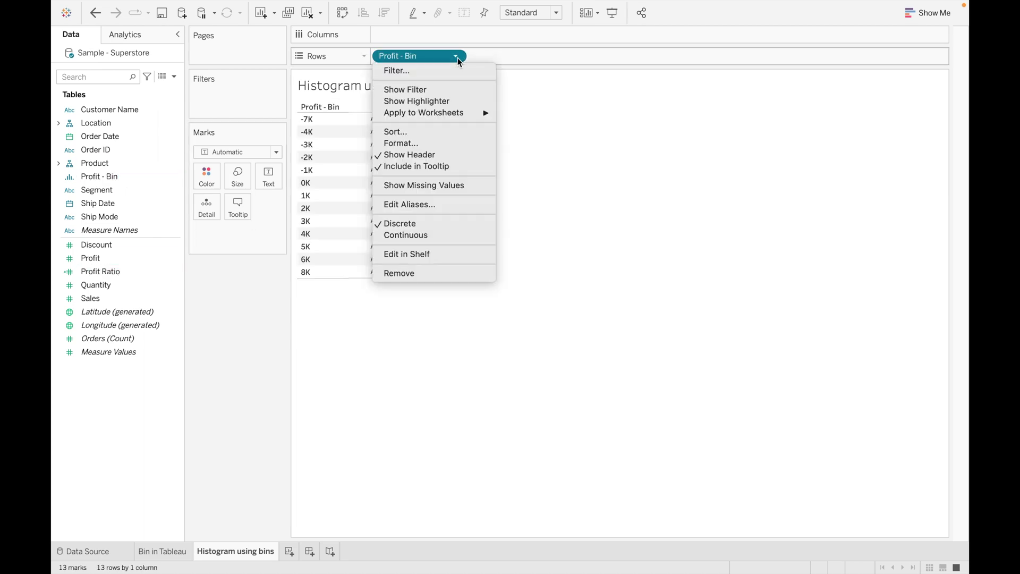
left_click(442, 236)
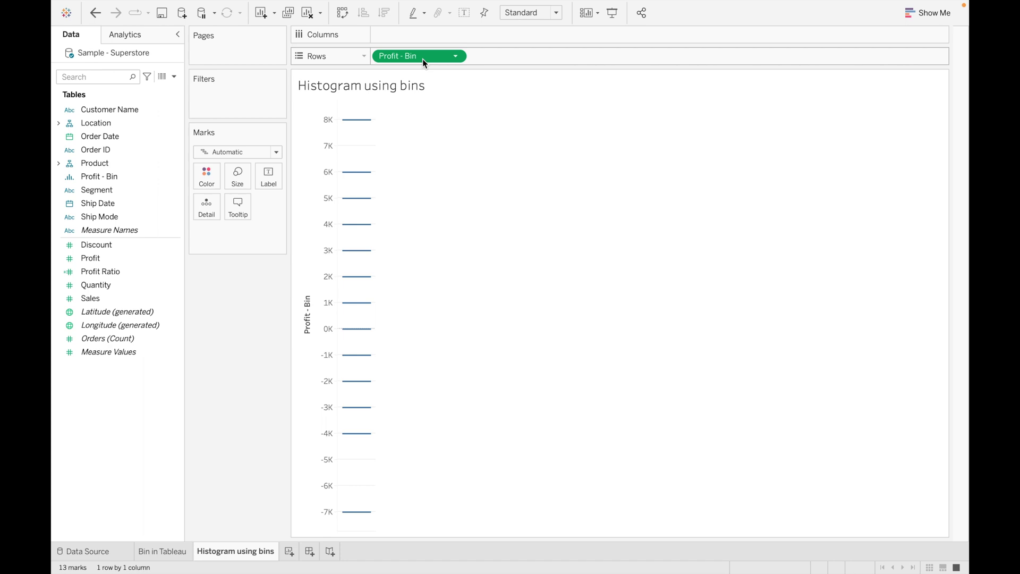
double_click(123, 259)
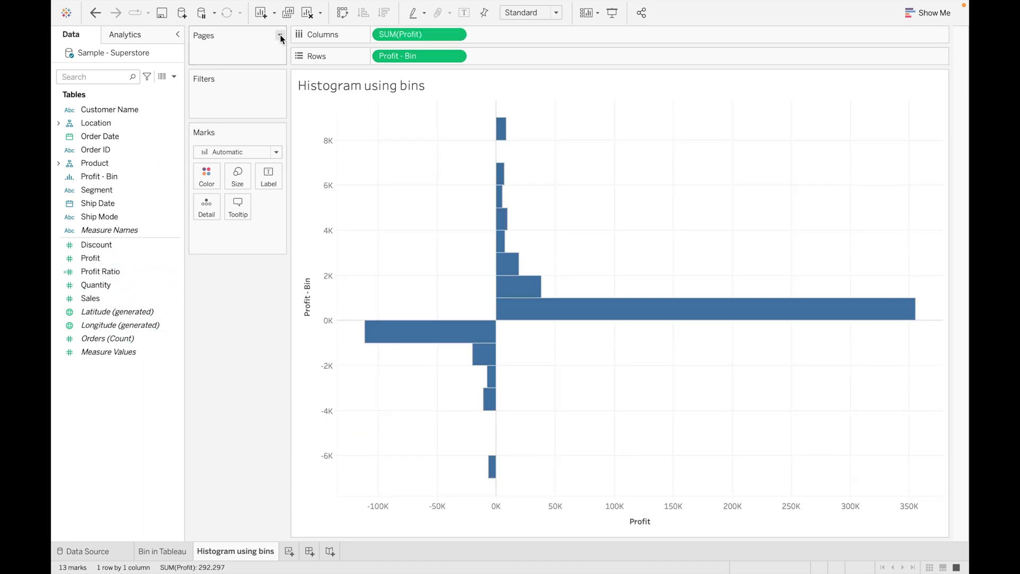
left_click(343, 16)
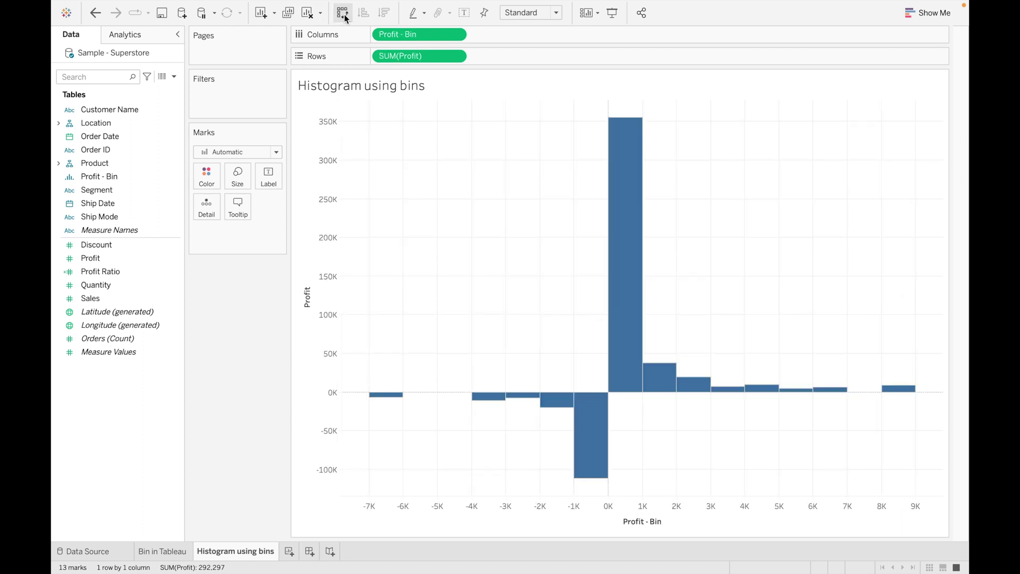
left_click(456, 57)
mouse_move(478, 185)
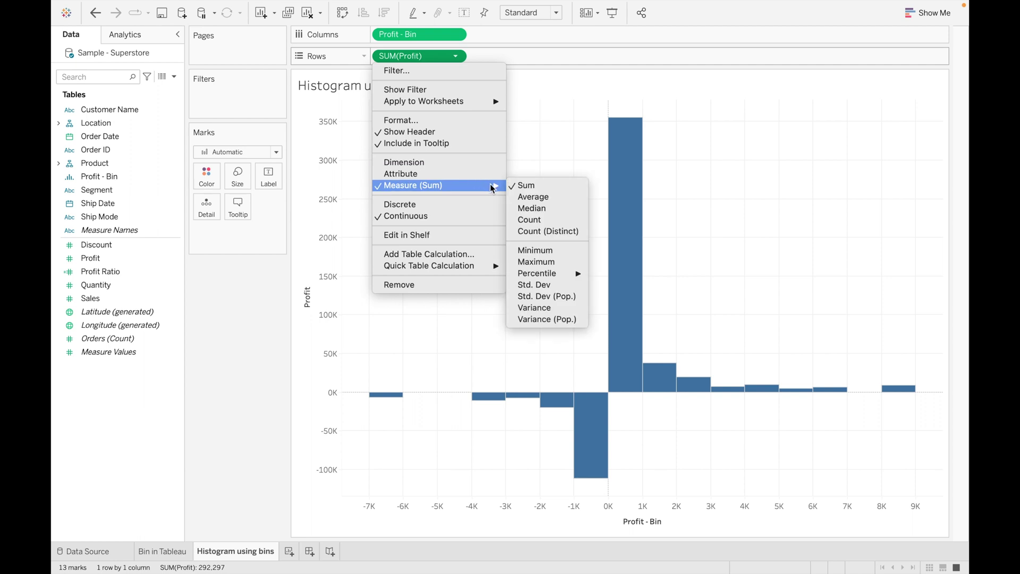
left_click(544, 219)
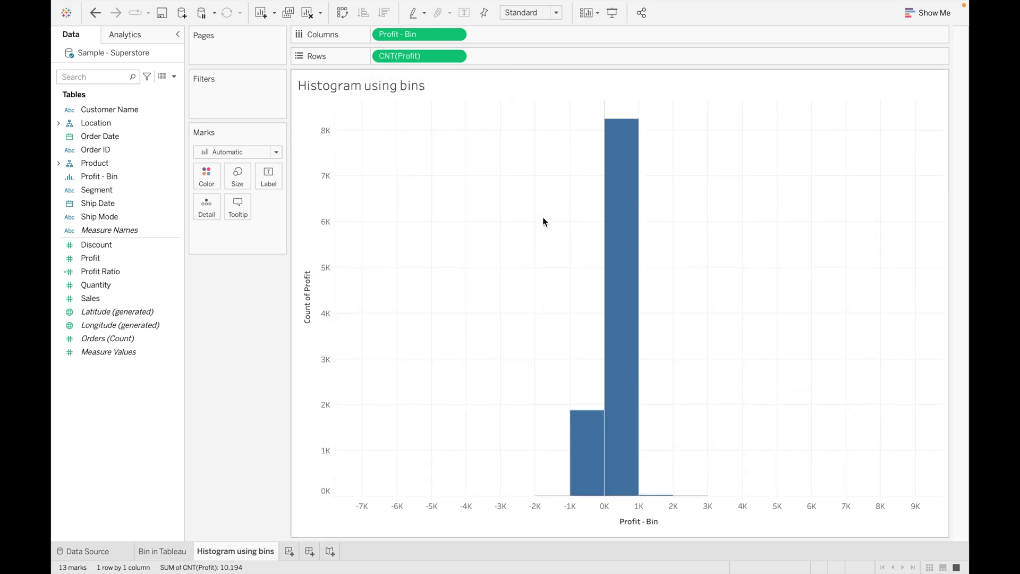
mouse_move(594, 447)
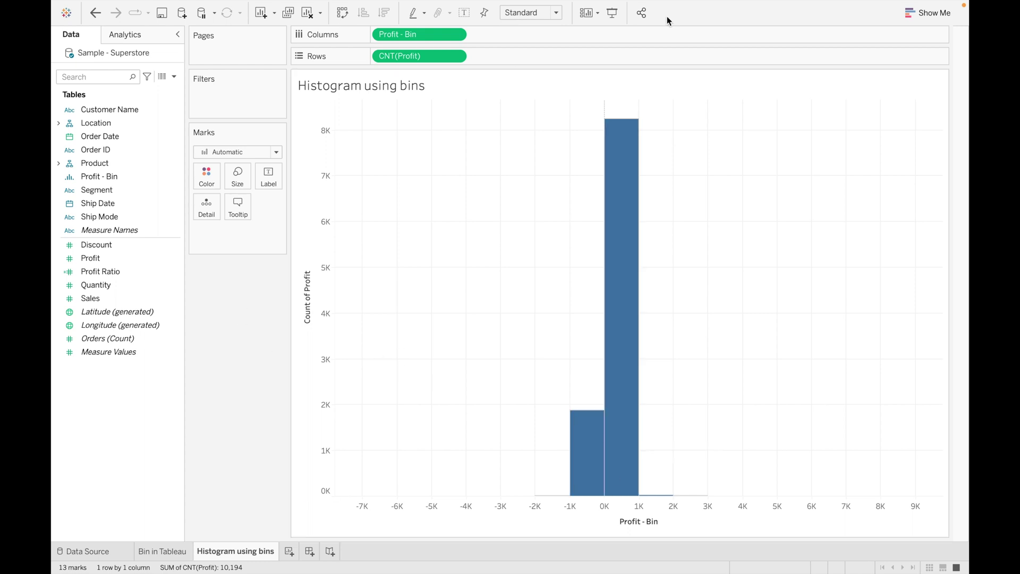
left_click(939, 19)
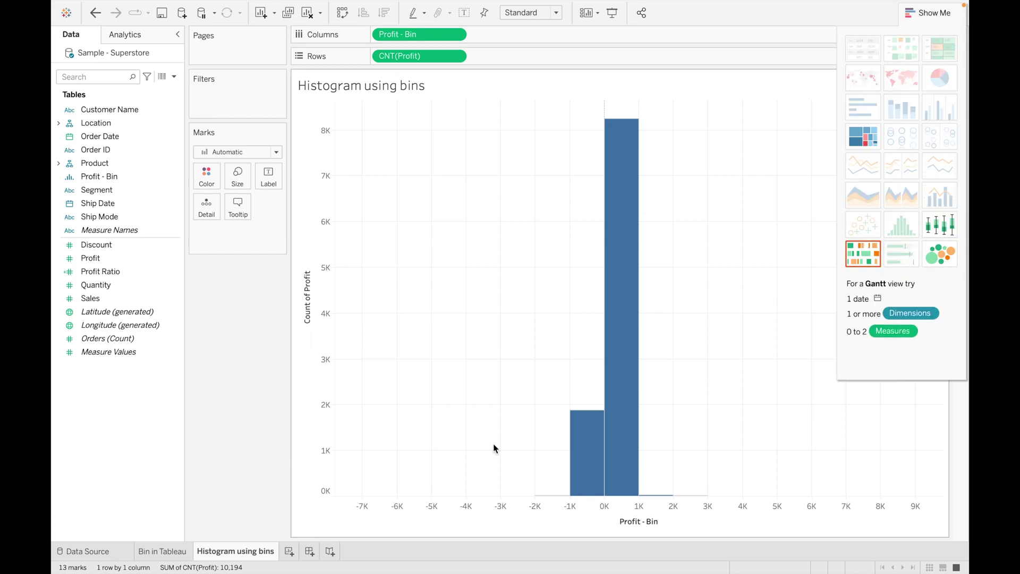
Add another worksheet named 'Histogram using predefined charts'
left_click(288, 551)
double_click(291, 553)
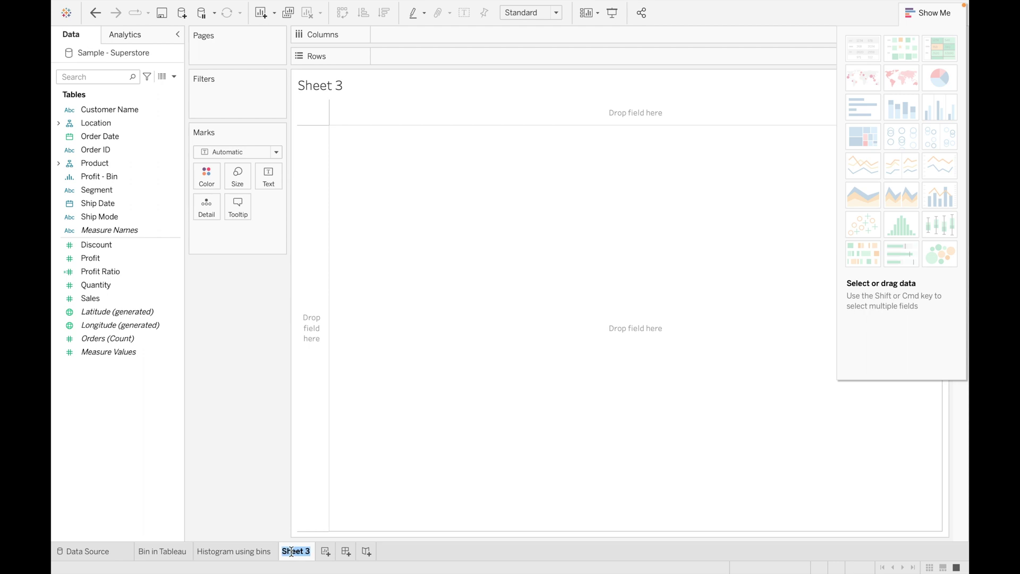
type("Histo")
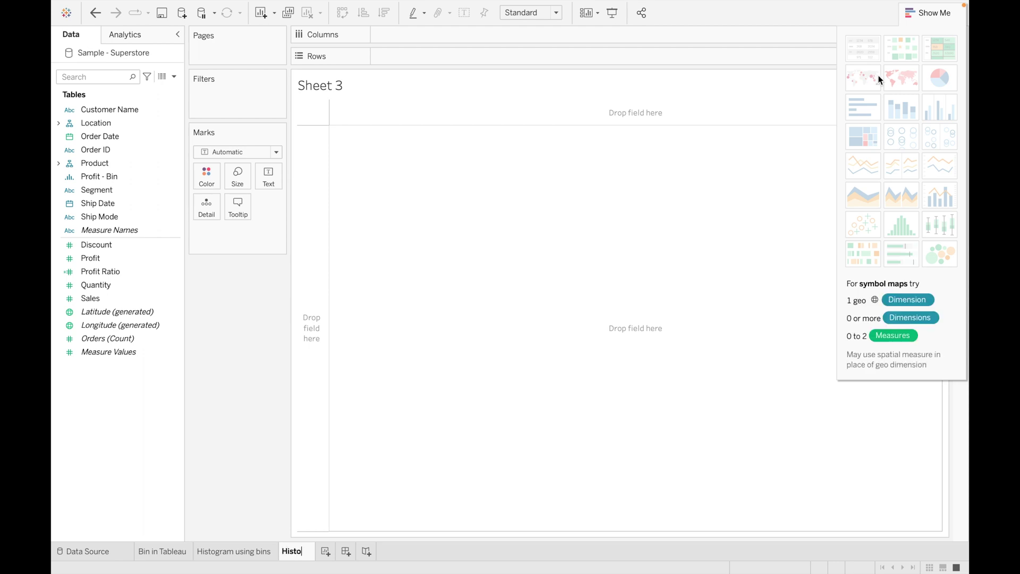
type("gram using")
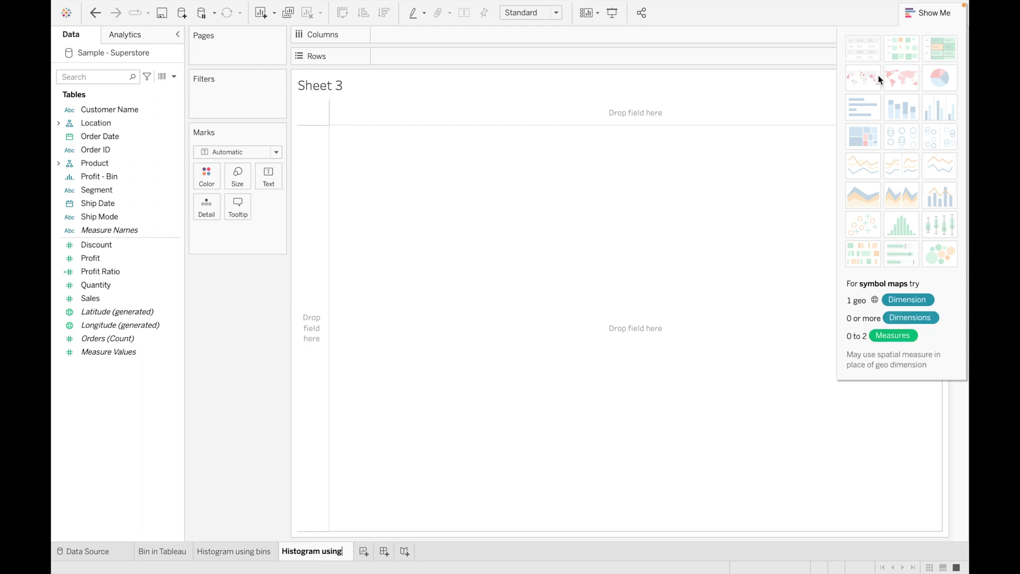
type(" pref")
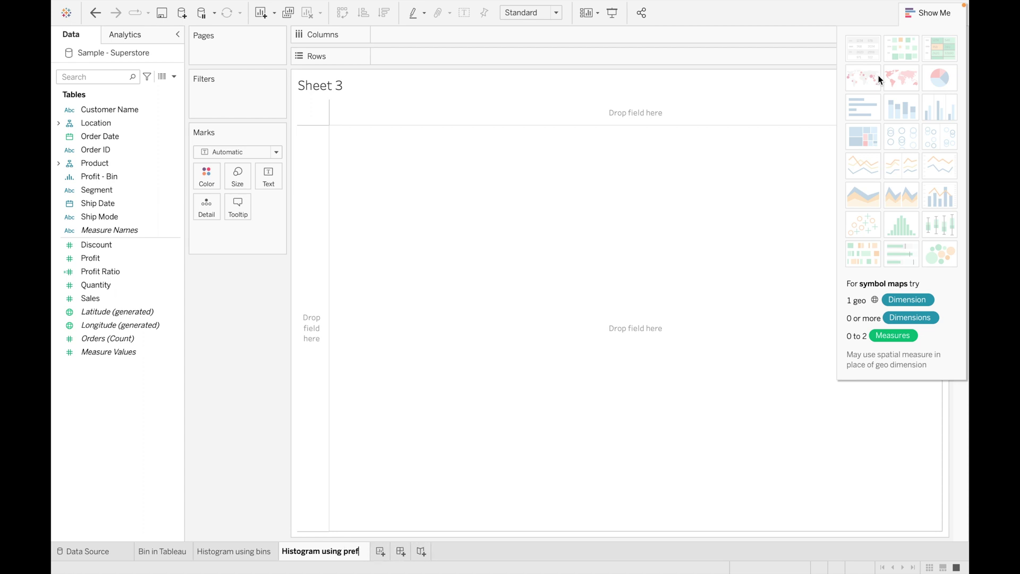
key("BackSpace")
type("defined cha")
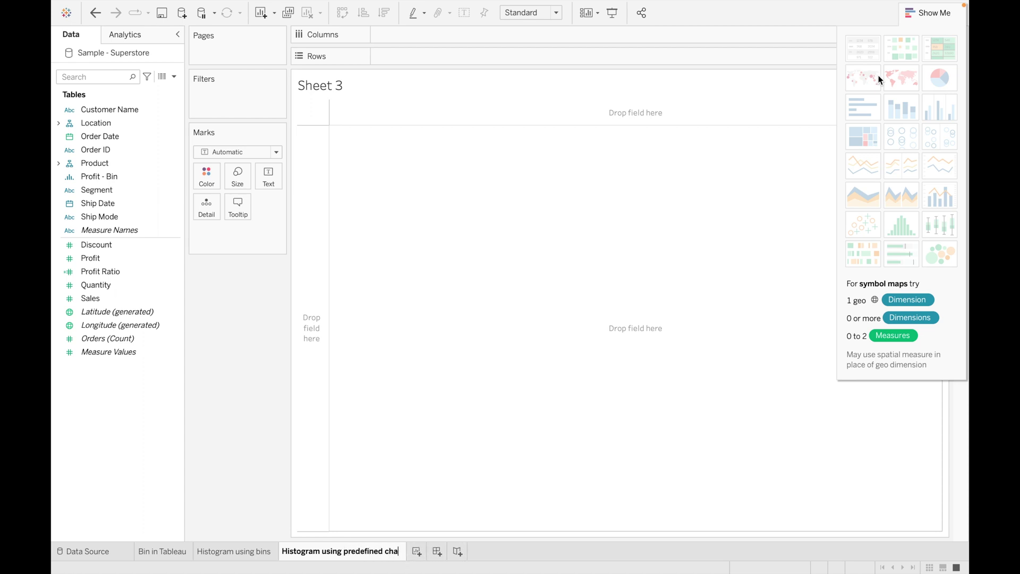
type("rts")
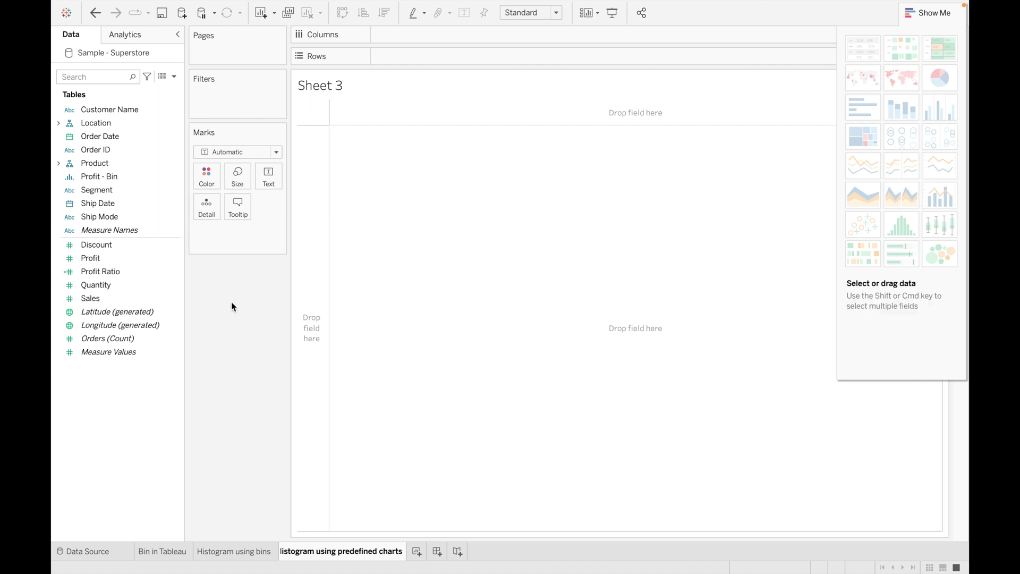
key("Return")
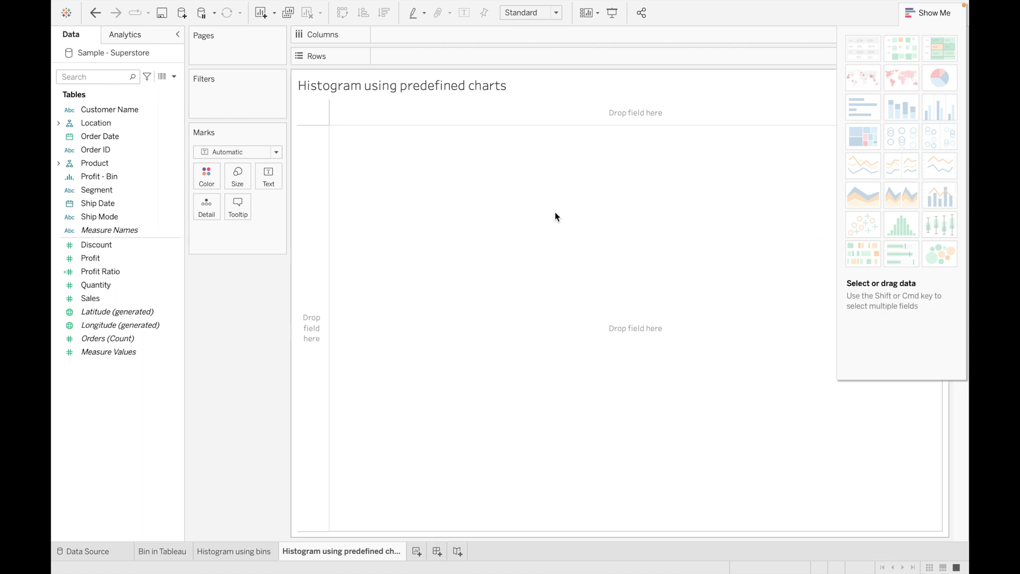
left_click(936, 16)
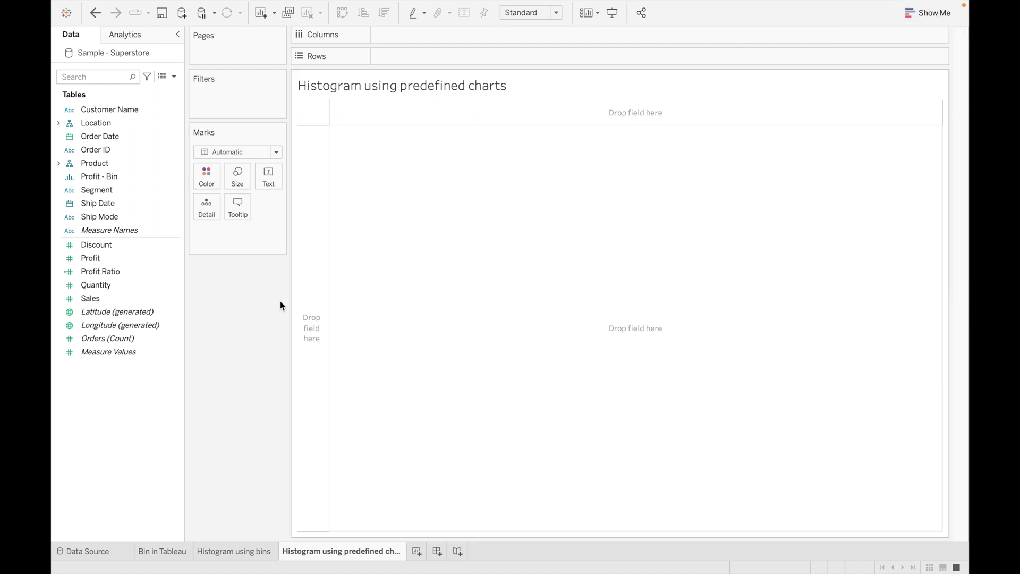
Chart Sales and convert it to a histogram of sales counts with Show Me
left_click(135, 298)
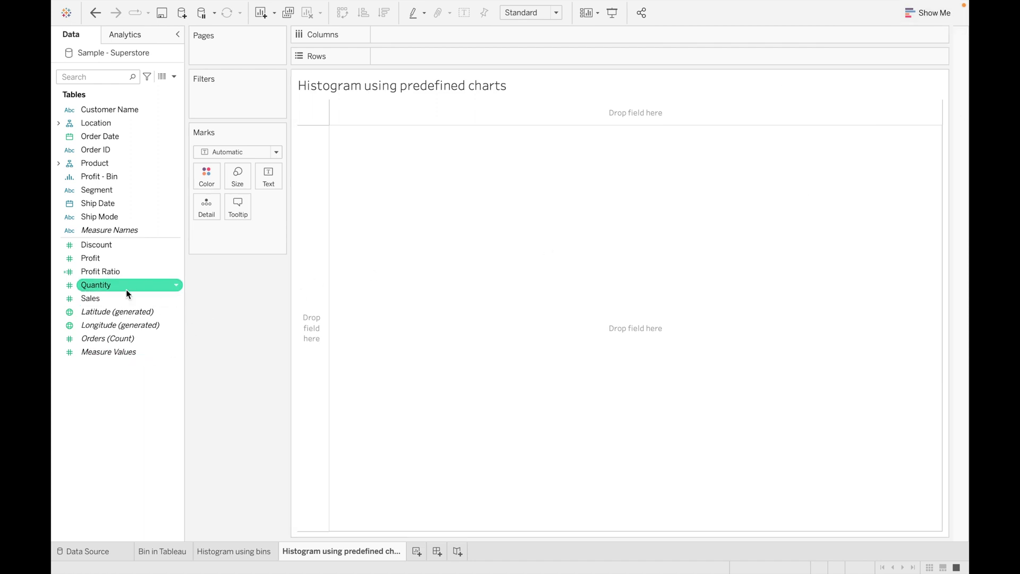
double_click(114, 298)
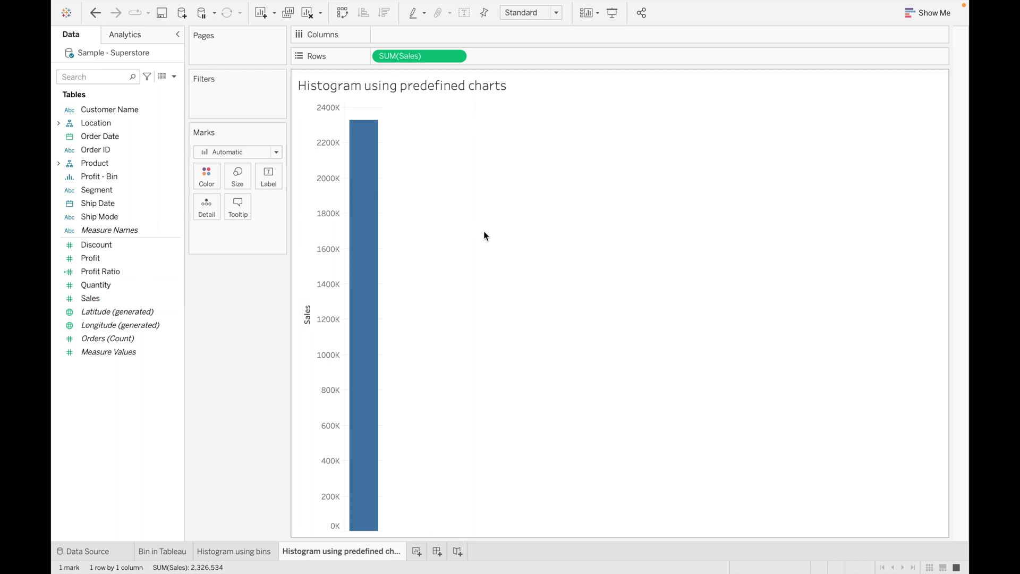
left_click(928, 13)
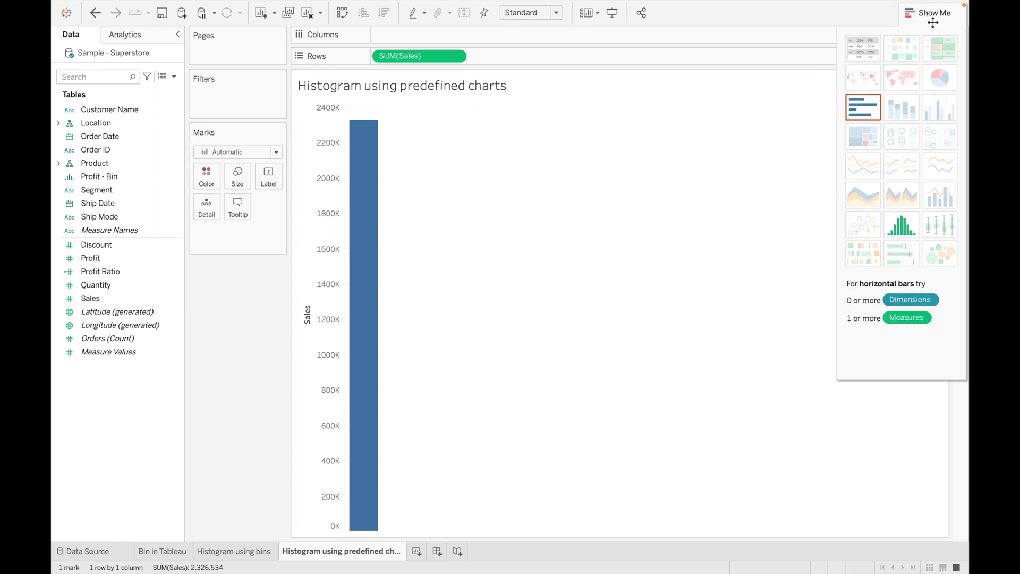
left_click(902, 228)
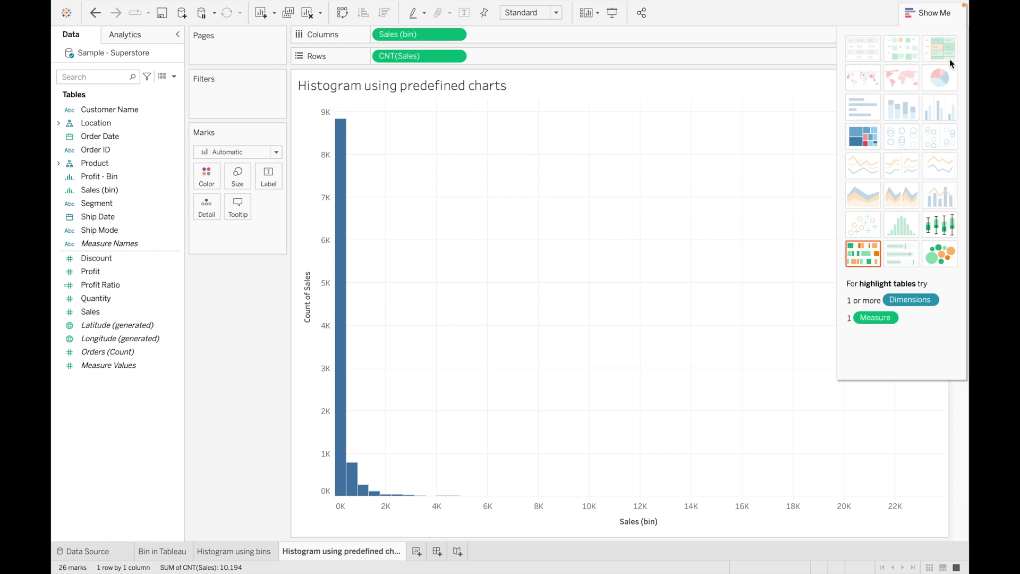
left_click(939, 15)
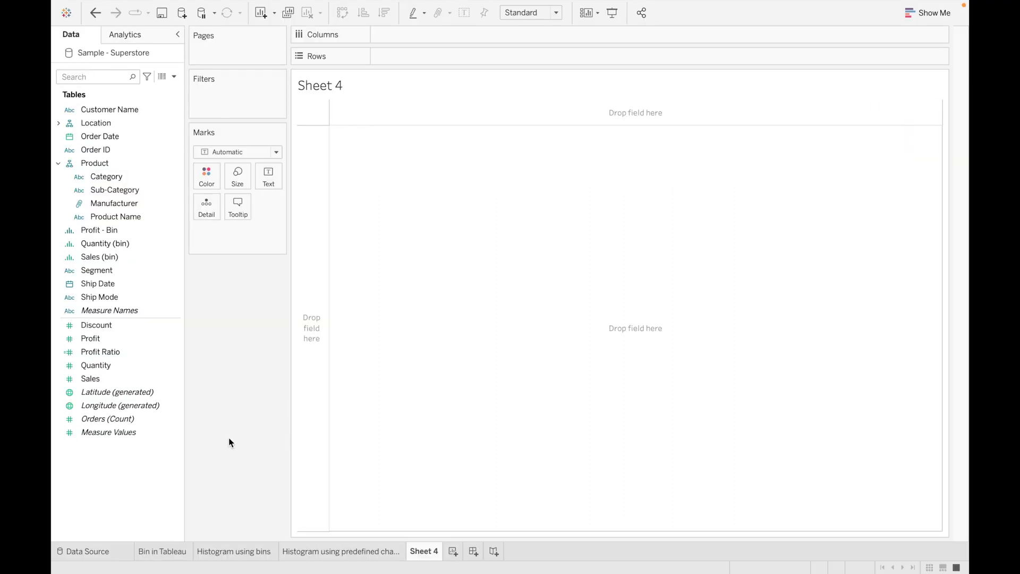
Chart Quantity as a Show Me histogram of counts across Quantity (bin)
double_click(142, 367)
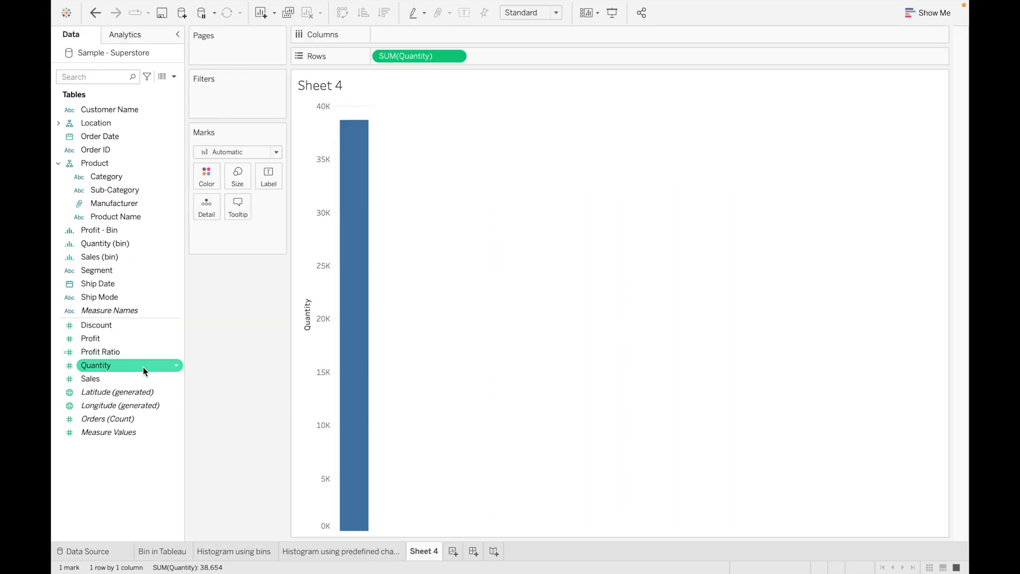
left_click(936, 17)
left_click(904, 227)
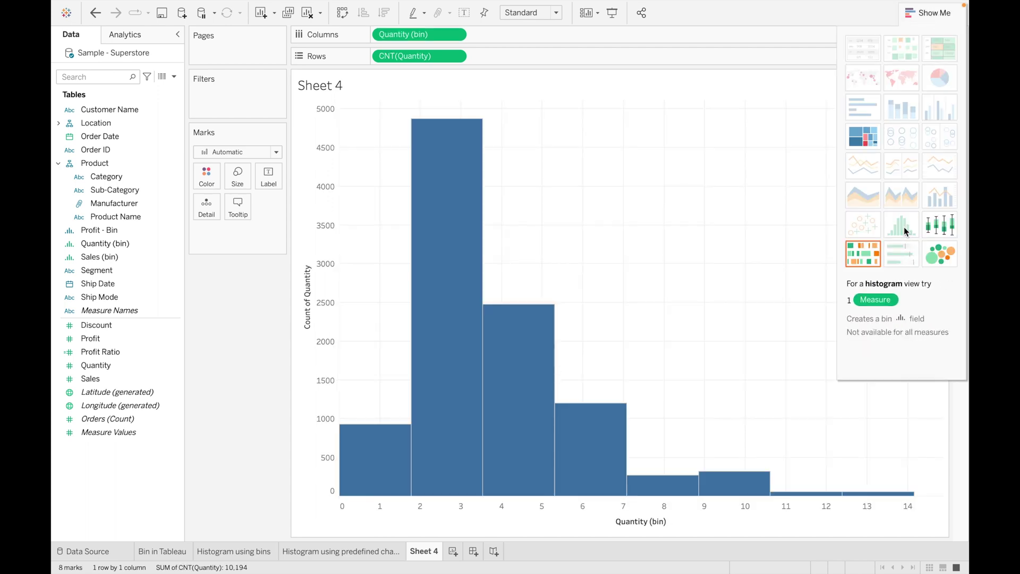
left_click(939, 15)
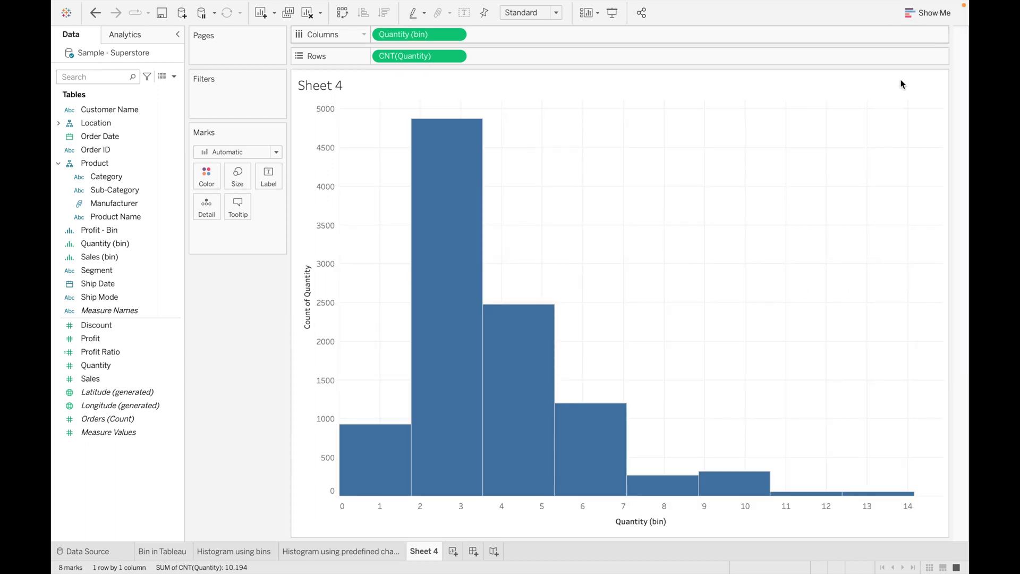
Turn on mark labels so each bar displays its count
left_click(270, 179)
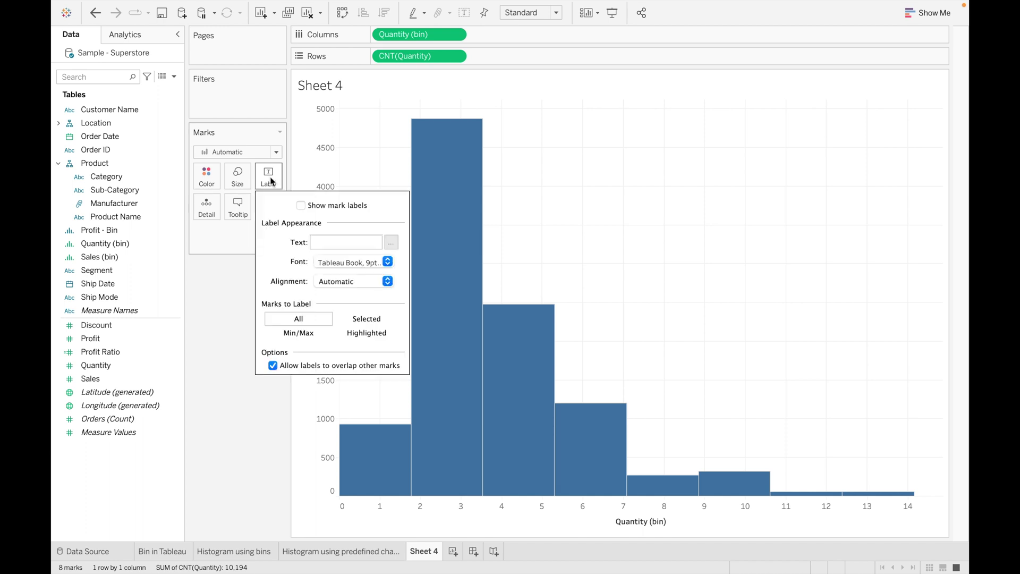
left_click(301, 206)
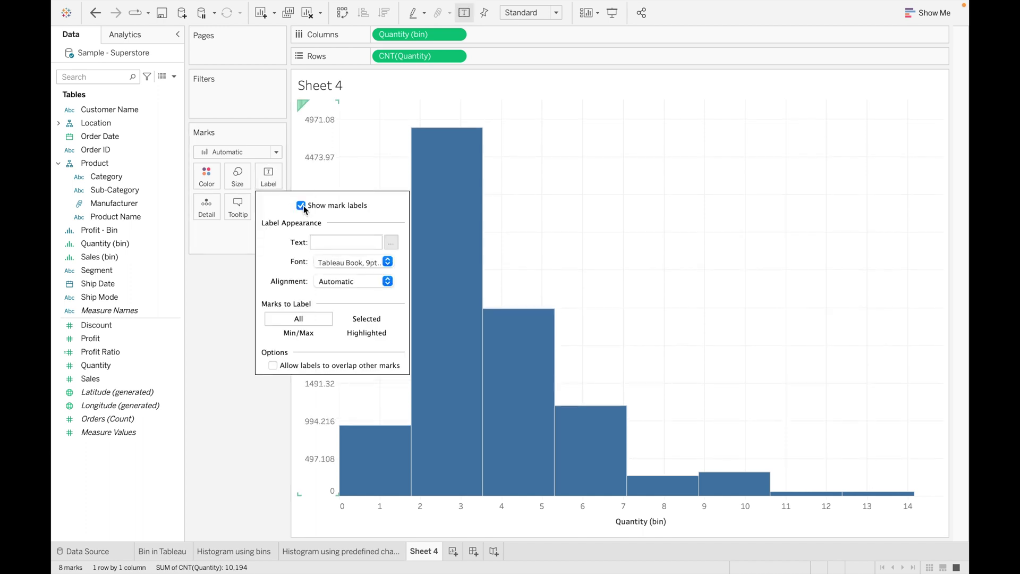
left_click(222, 286)
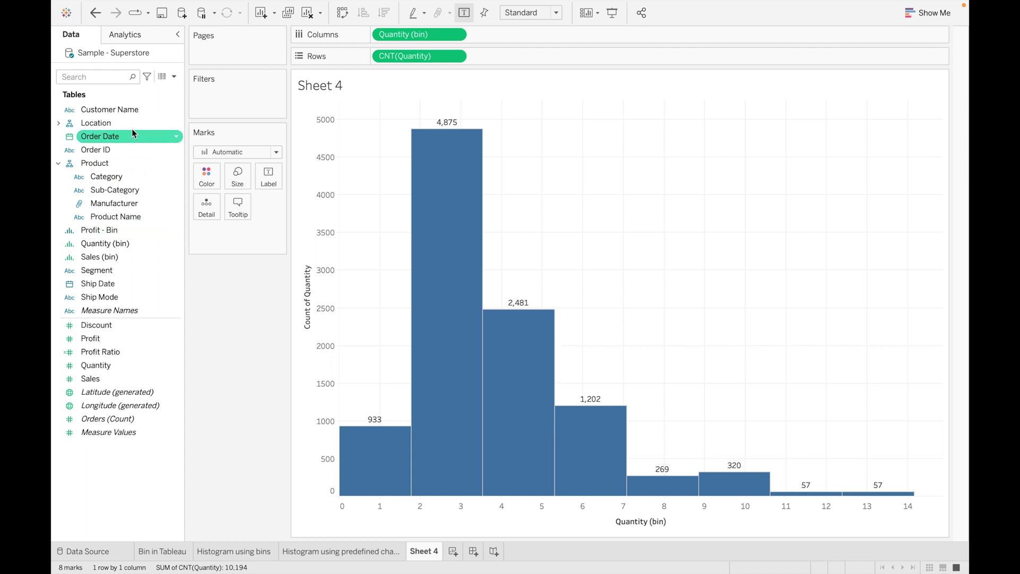
Put Category on Color to stack Furniture, Office Supplies and Technology within each bin
left_click(99, 176)
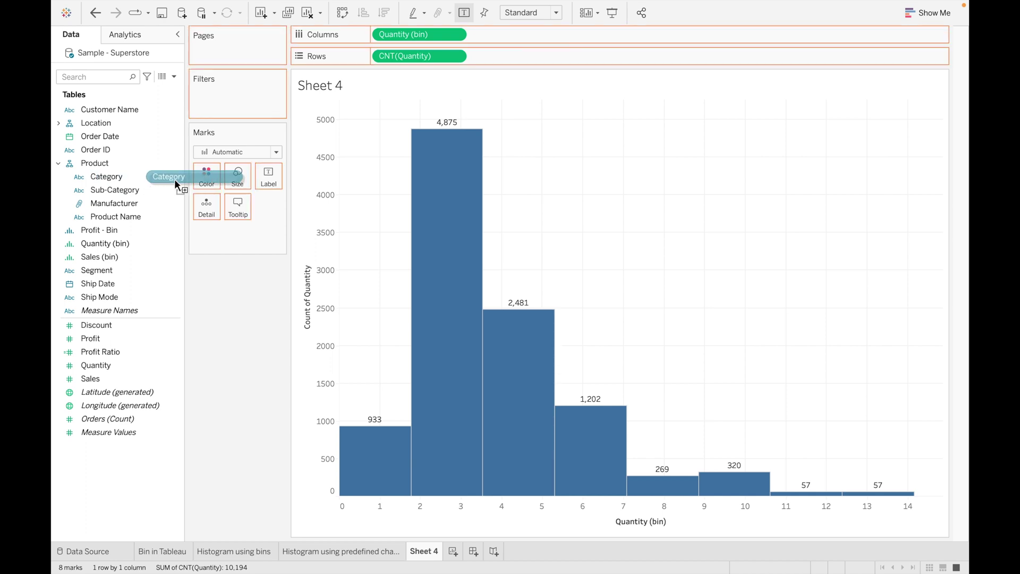
left_click_drag(111, 183, 206, 180)
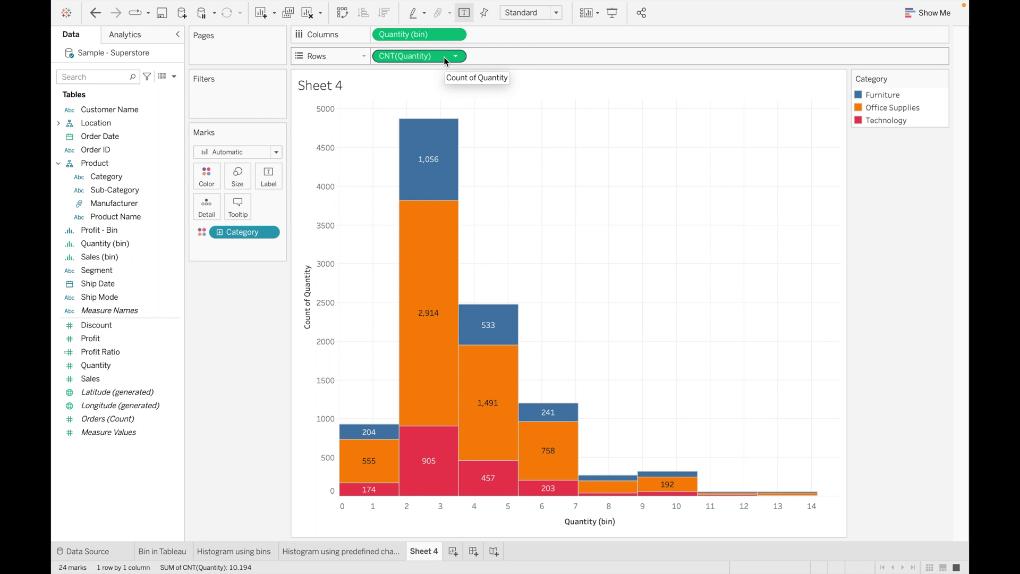
right_click(444, 56)
left_click(417, 117)
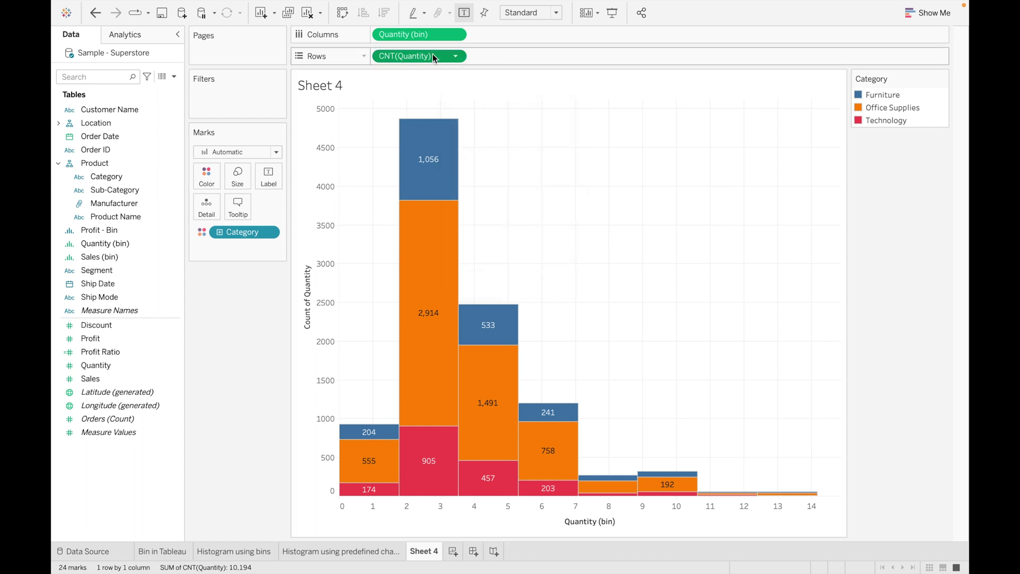
Label segments with CNT(Quantity) as Percent of Total, computed using Cell
left_click_drag(432, 53, 268, 172)
left_click(271, 247)
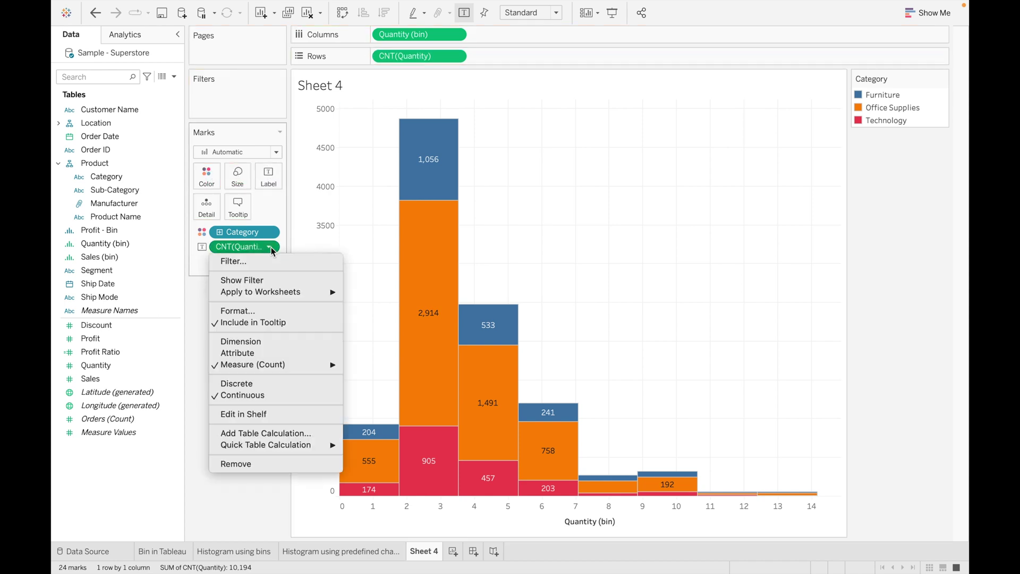
mouse_move(314, 445)
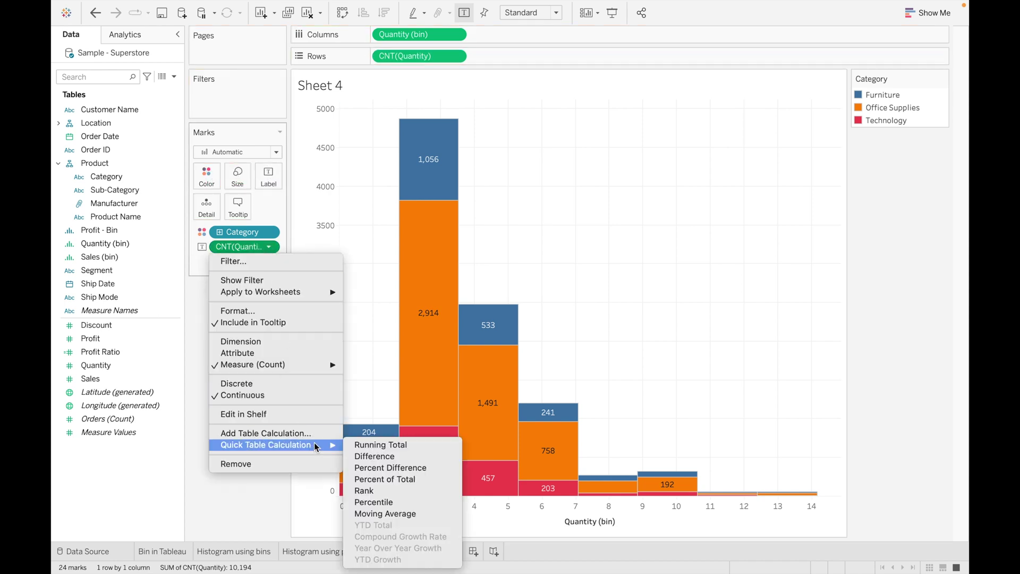
left_click(389, 479)
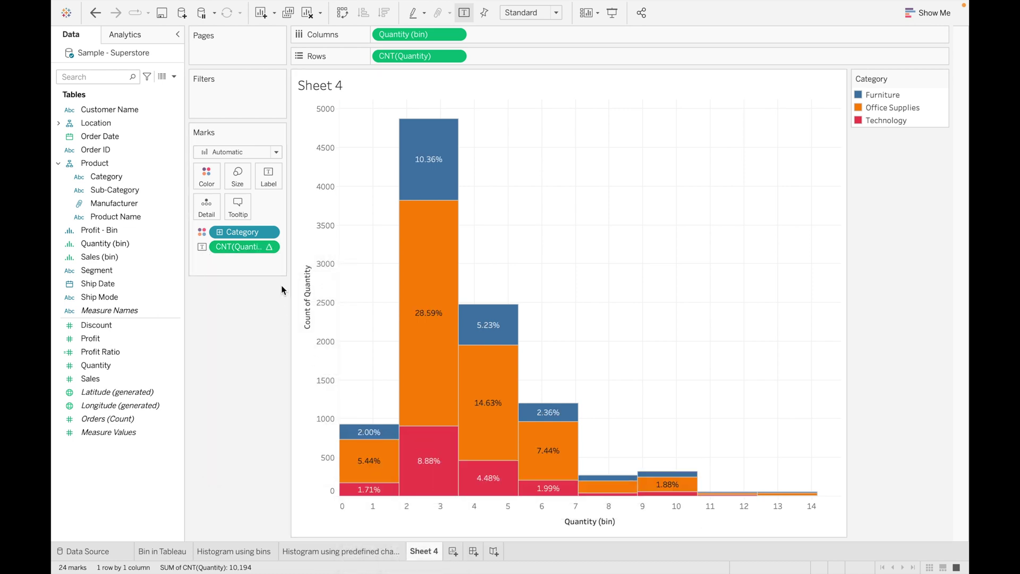
left_click(270, 247)
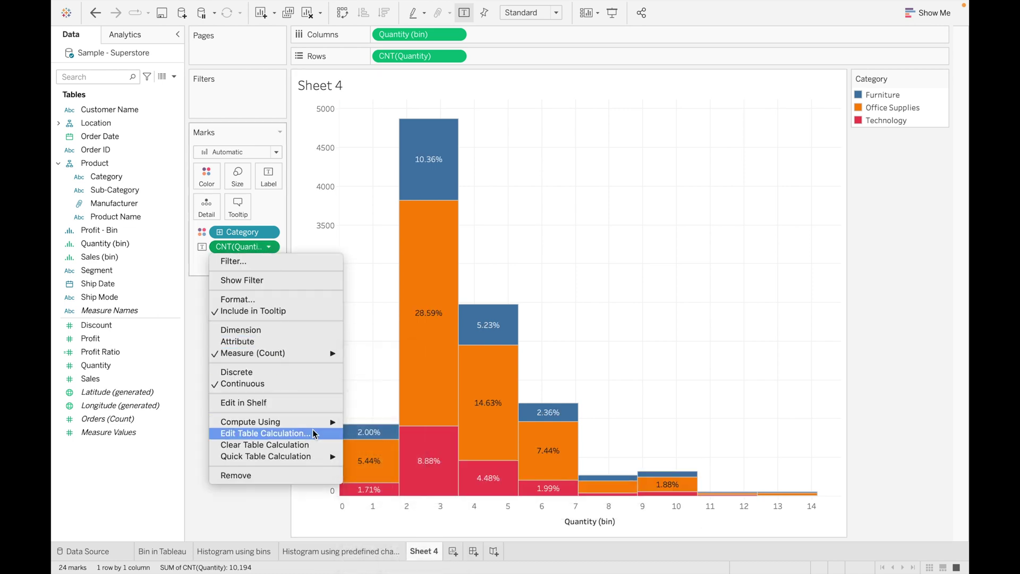
mouse_move(325, 421)
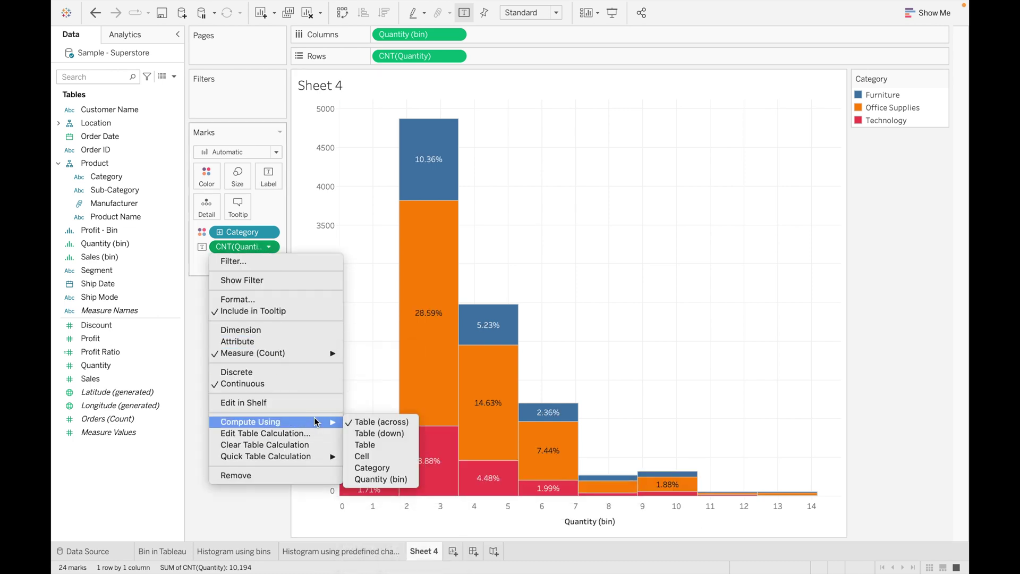
left_click(371, 457)
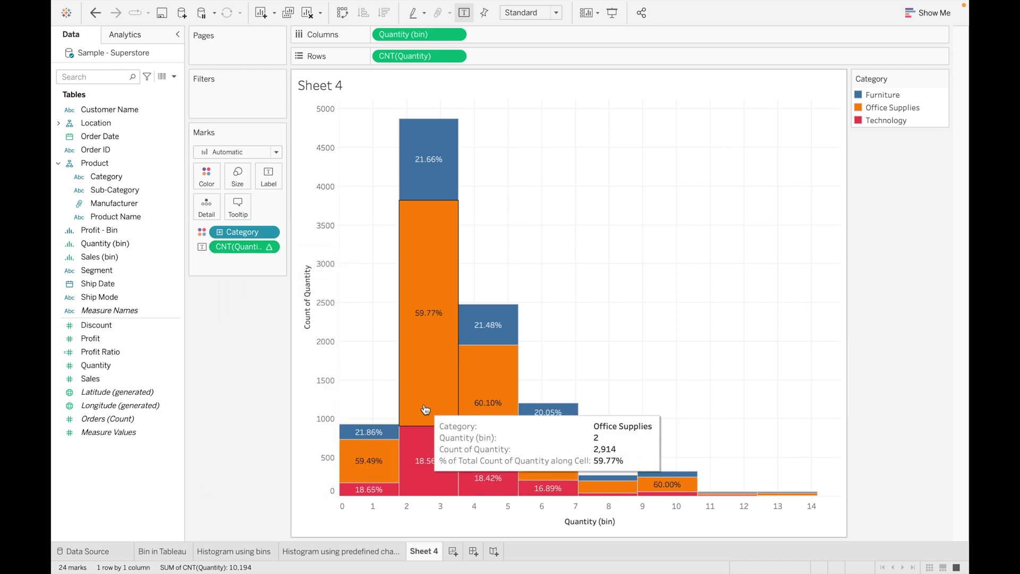
mouse_move(433, 152)
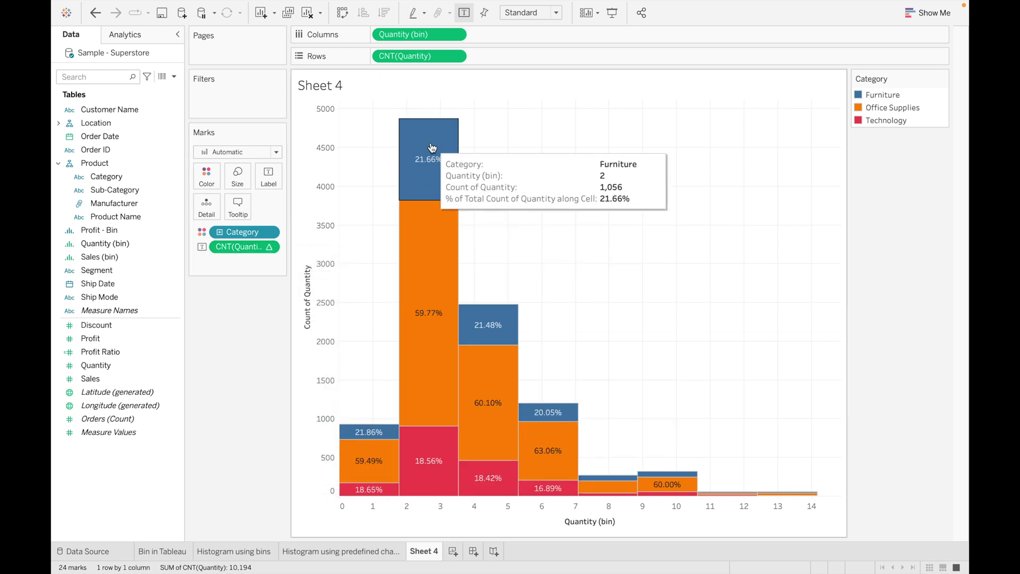